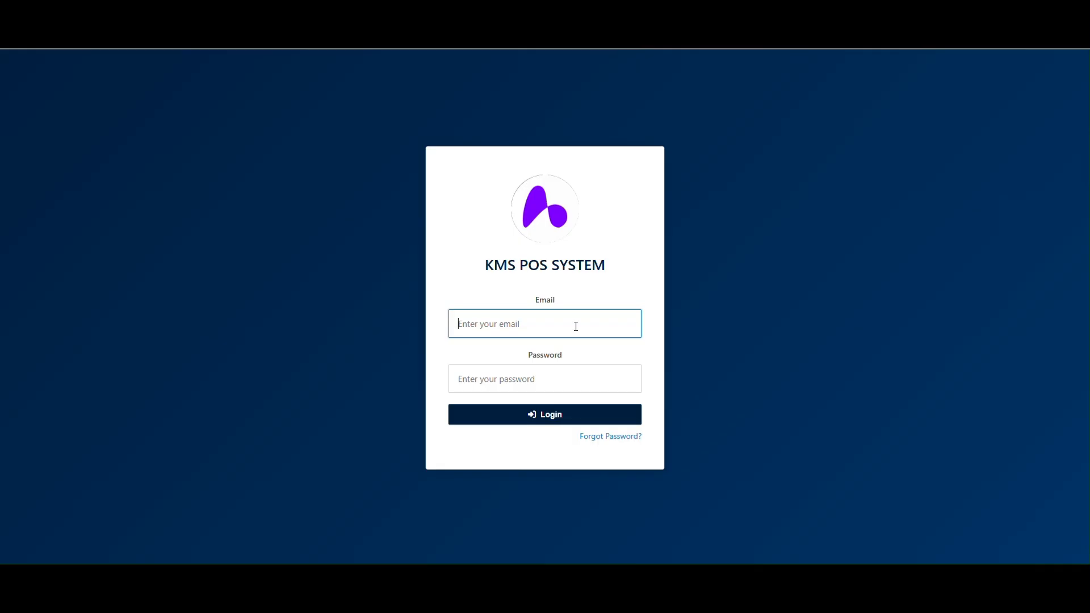
- Log in with the admin account's email and password
{"action": "key", "text": "Tab"}
{"action": "type", "text": "1"}
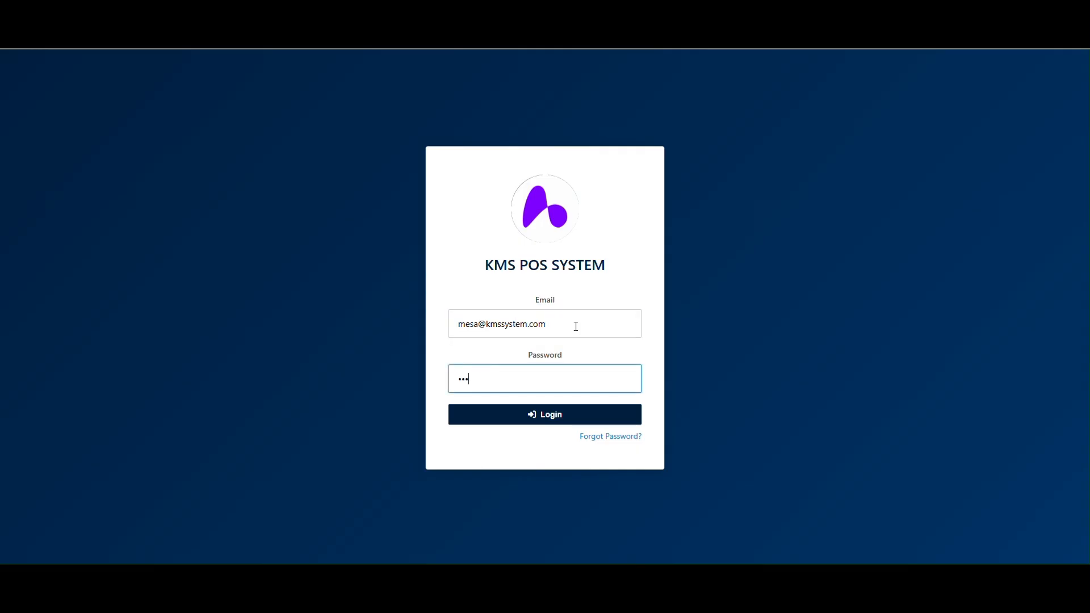
{"action": "type", "text": "1"}
{"action": "key", "text": "Return"}
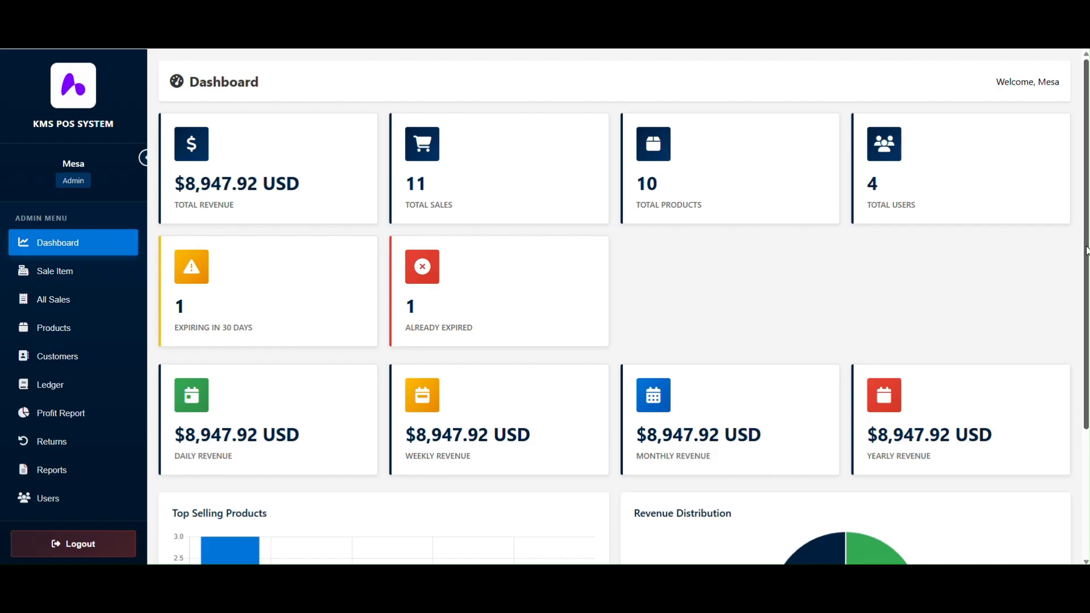
- Scroll the Dashboard to review the revenue, sales, product, user and expiry cards
{"action": "mouse_move", "coordinate": [1087, 244]}
{"action": "left_mouse_down"}
{"action": "mouse_move", "coordinate": [1087, 353]}
{"action": "mouse_move", "coordinate": [1088, 249]}
{"action": "left_mouse_up"}
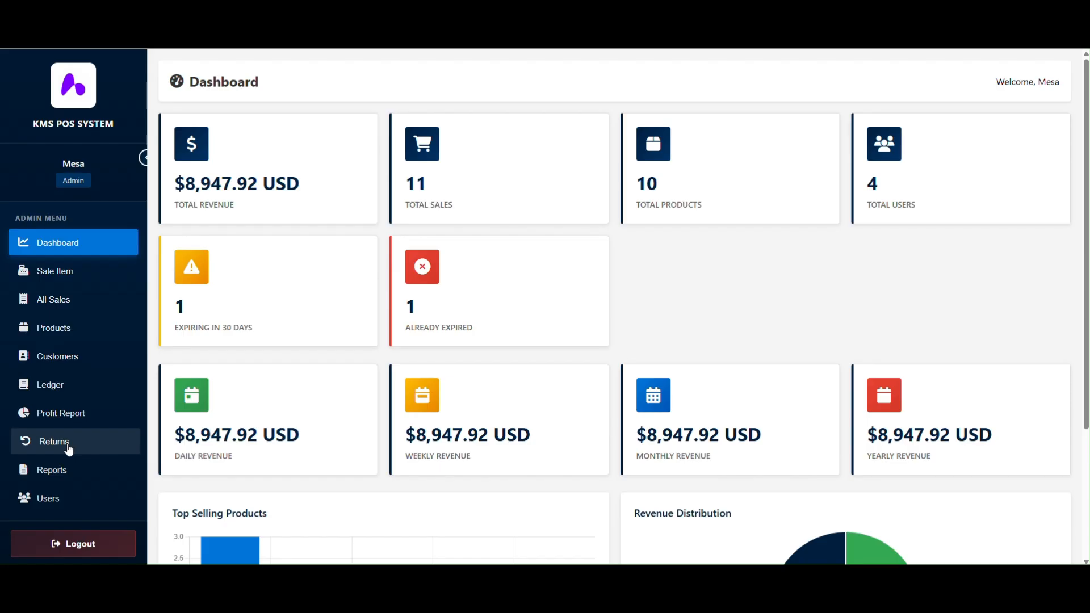
- Go to Sale Item and add one Iphone 18 Pro Max ($1,299.00) to the cart
{"action": "left_click", "coordinate": [77, 278]}
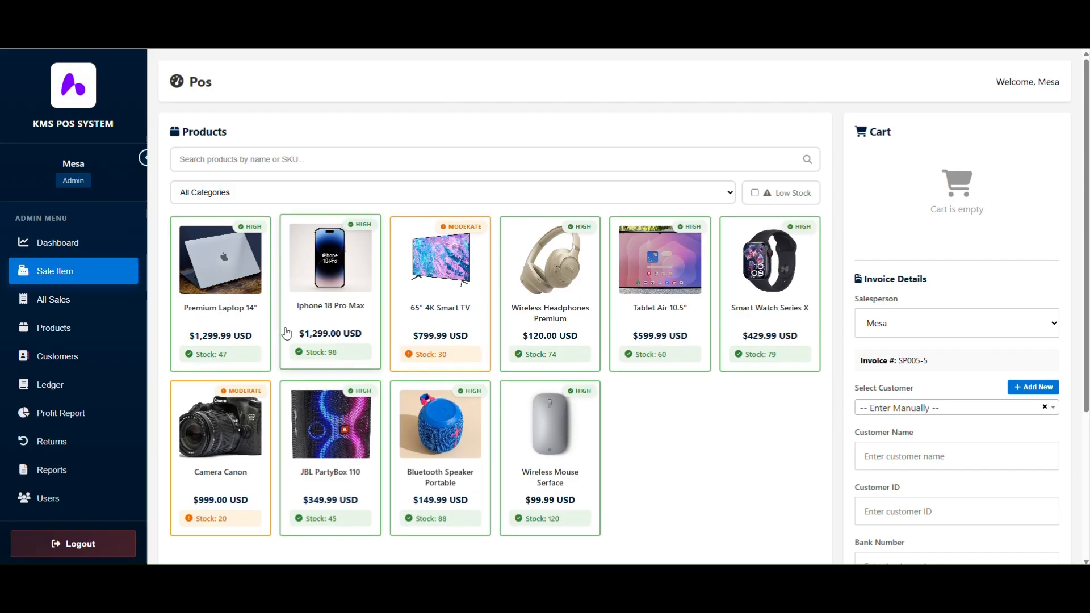
{"action": "left_click", "coordinate": [364, 299]}
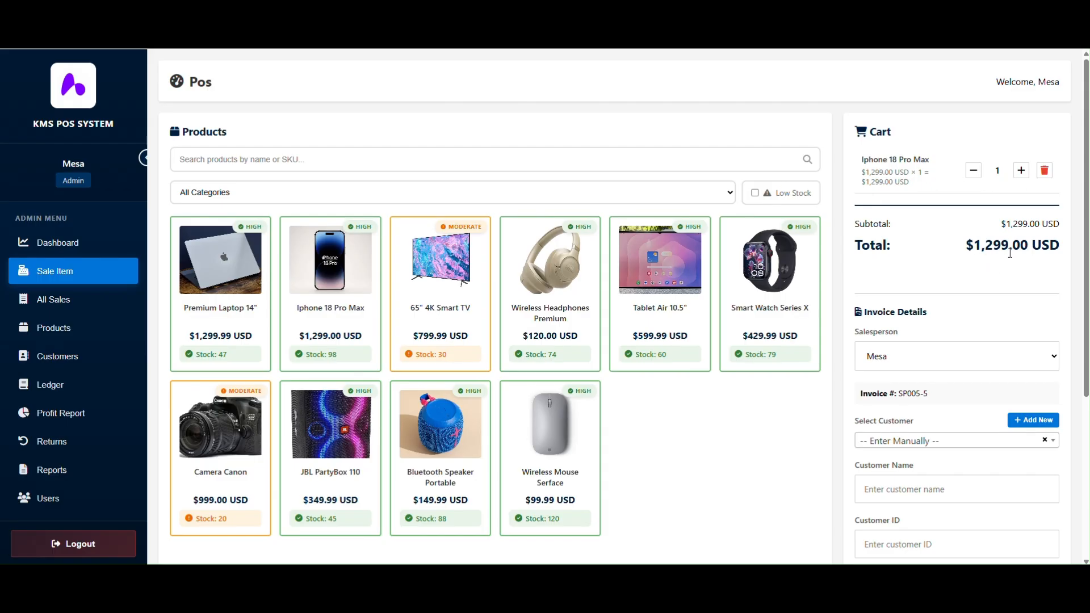
- Set the Iphone 18 Pro Max cart quantity to 2, totalling $2,598.00
{"action": "left_click", "coordinate": [1020, 170]}
{"action": "left_click", "coordinate": [973, 170]}
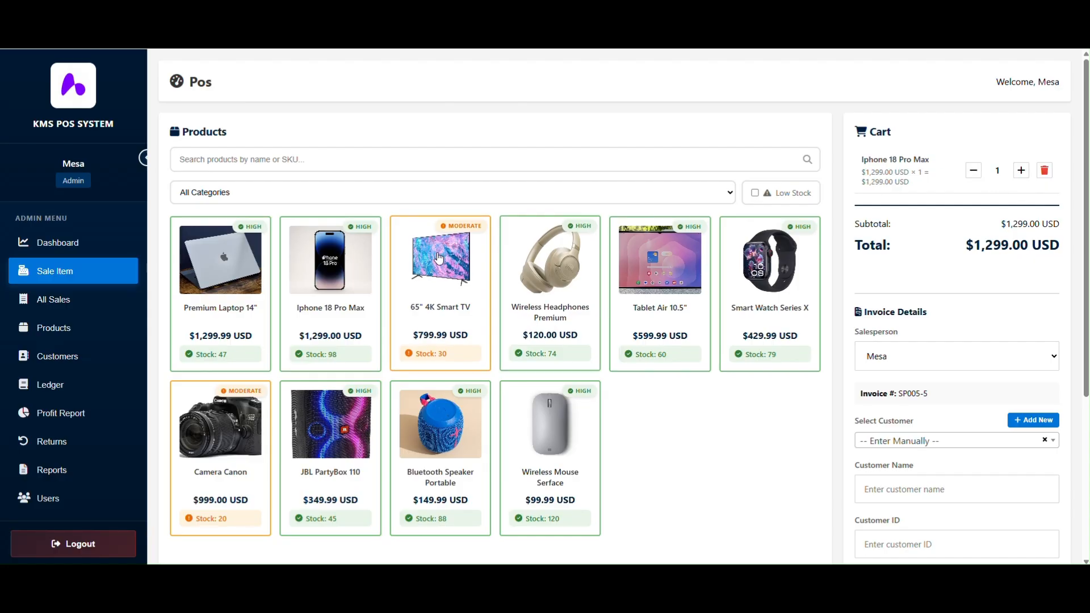
{"action": "left_click", "coordinate": [350, 282]}
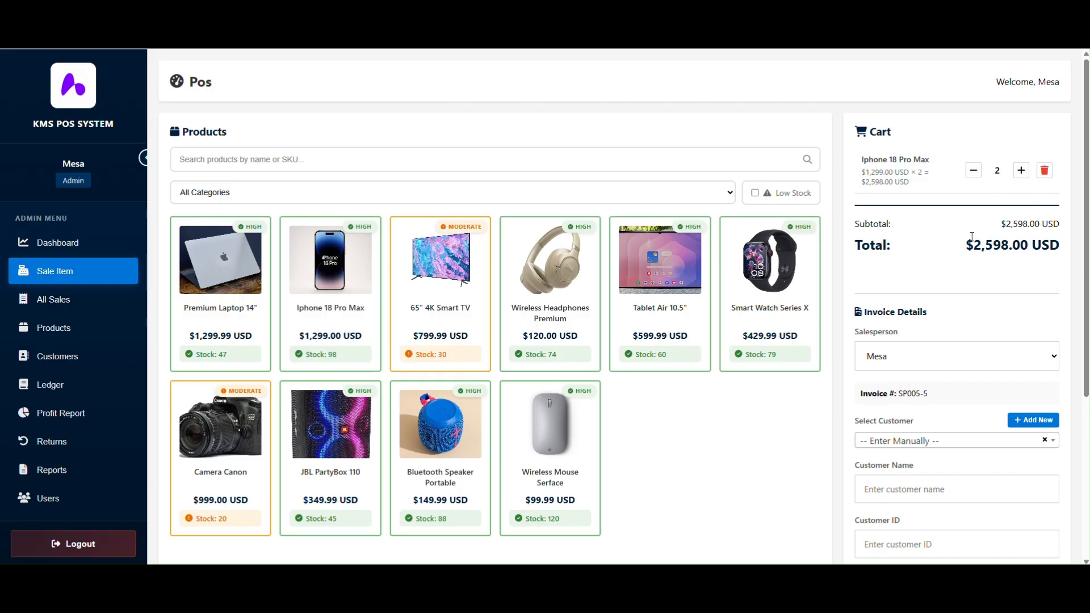
- Select the first saved customer for the invoice
{"action": "scroll", "coordinate": [1088, 303], "scroll_direction": "down", "scroll_amount": 3}
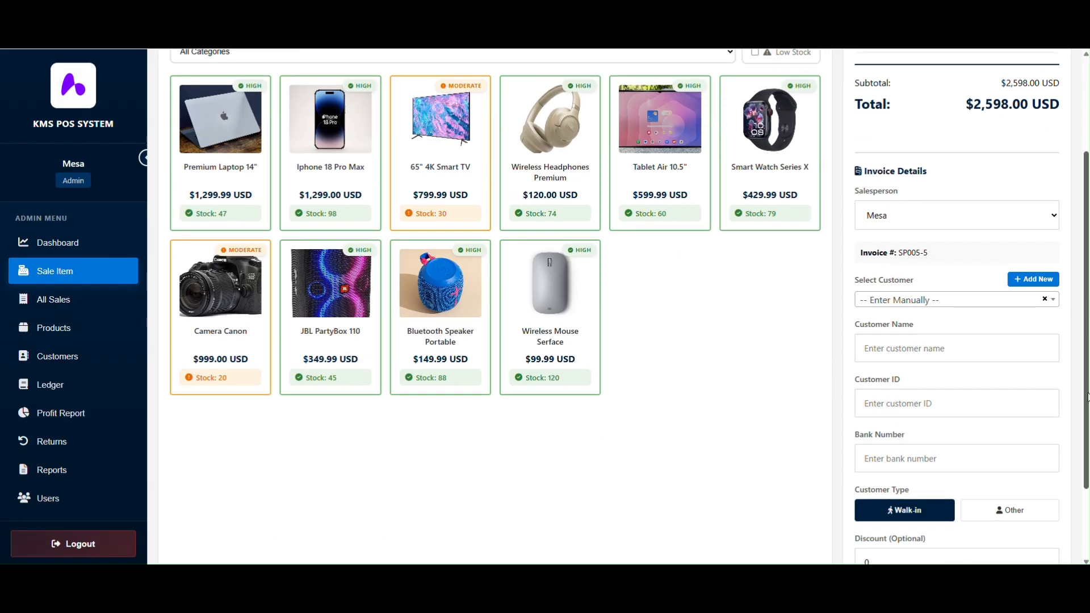
{"action": "left_click", "coordinate": [956, 285]}
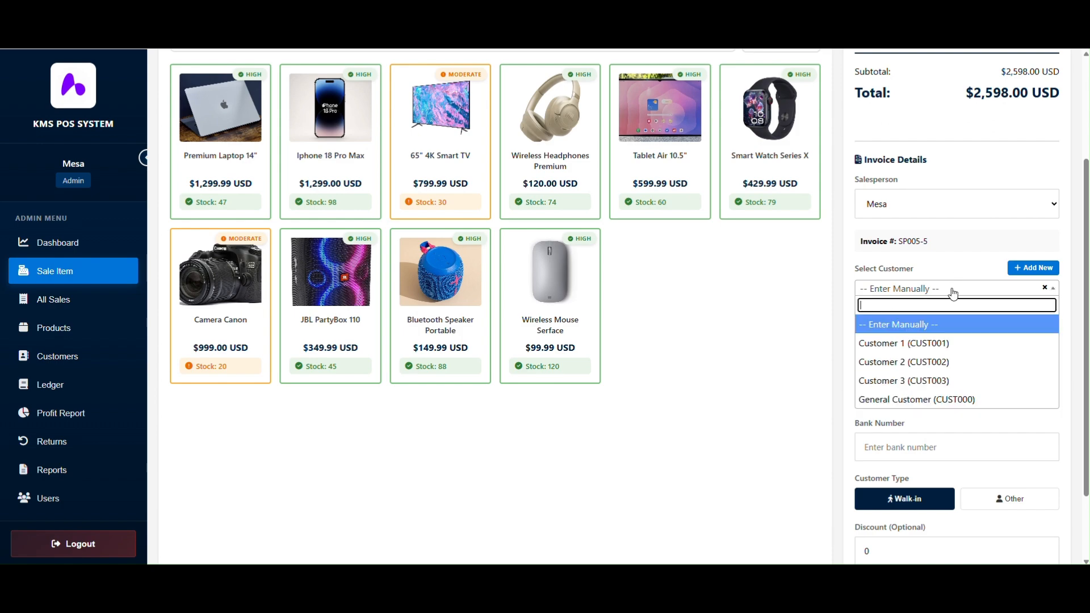
{"action": "left_click", "coordinate": [942, 339]}
- Enter a discount of 98 and keep the payment mode on Cash
{"action": "scroll", "coordinate": [1087, 274], "scroll_direction": "down", "scroll_amount": 2}
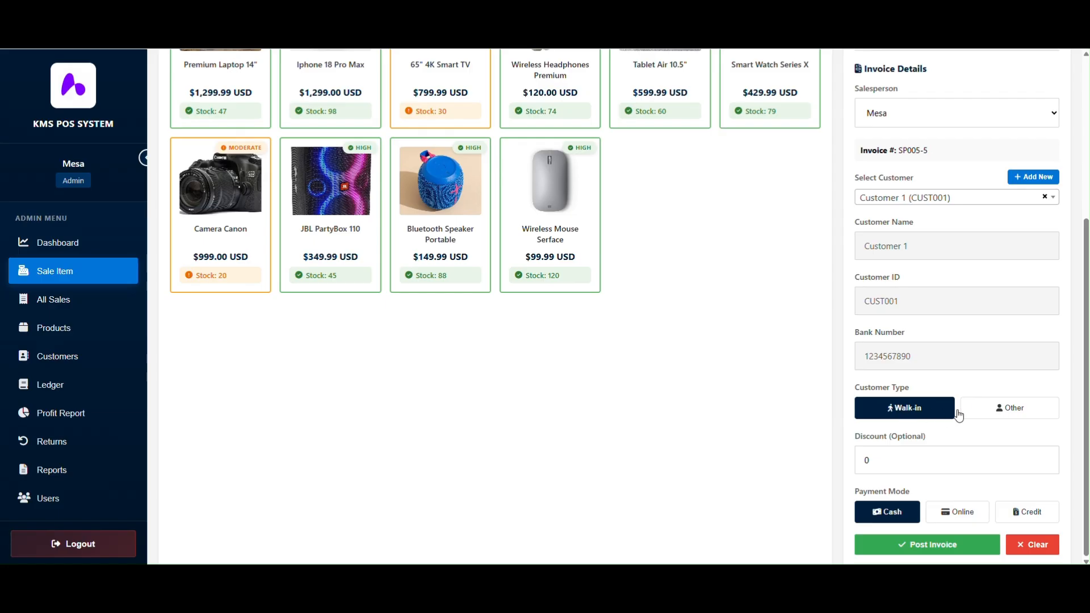
{"action": "left_click", "coordinate": [942, 462]}
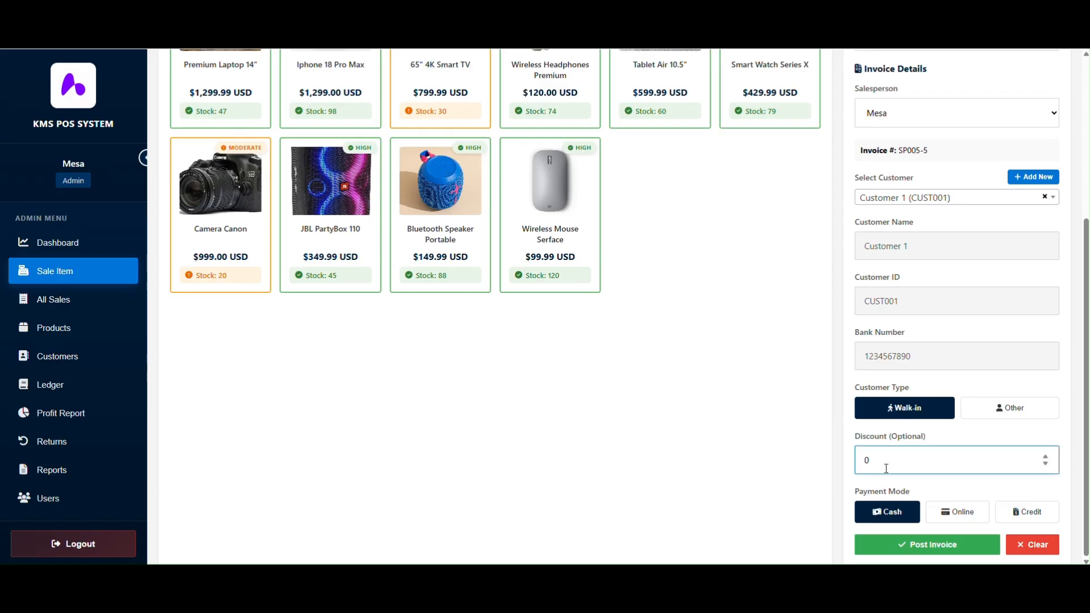
{"action": "left_click_drag", "start_coordinate": [886, 469], "coordinate": [818, 471]}
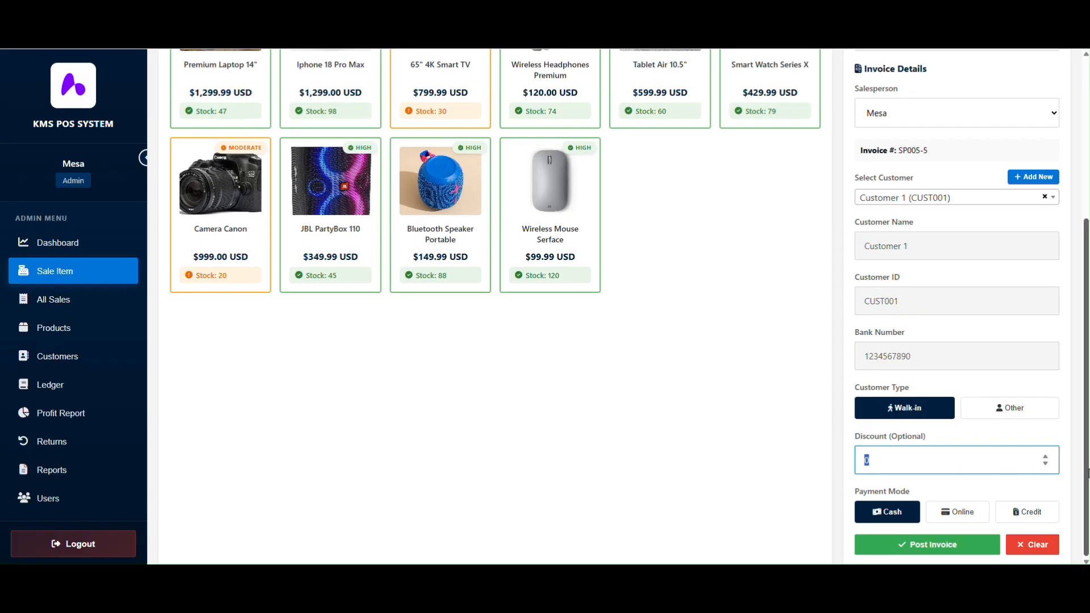
{"action": "left_click_drag", "start_coordinate": [1086, 472], "coordinate": [1083, 337]}
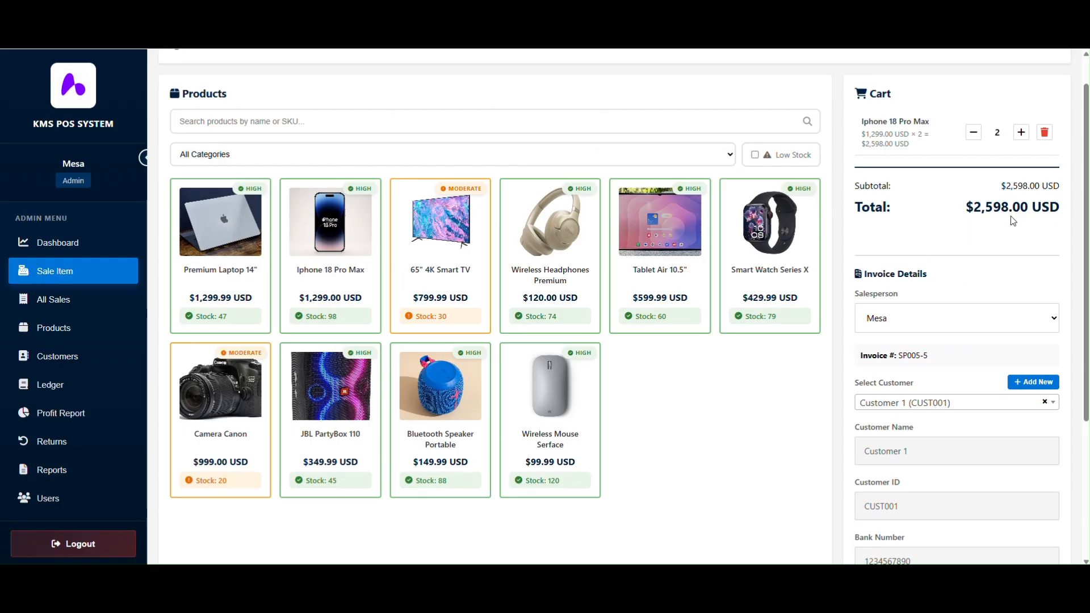
{"action": "left_click_drag", "start_coordinate": [1087, 233], "coordinate": [1076, 383]}
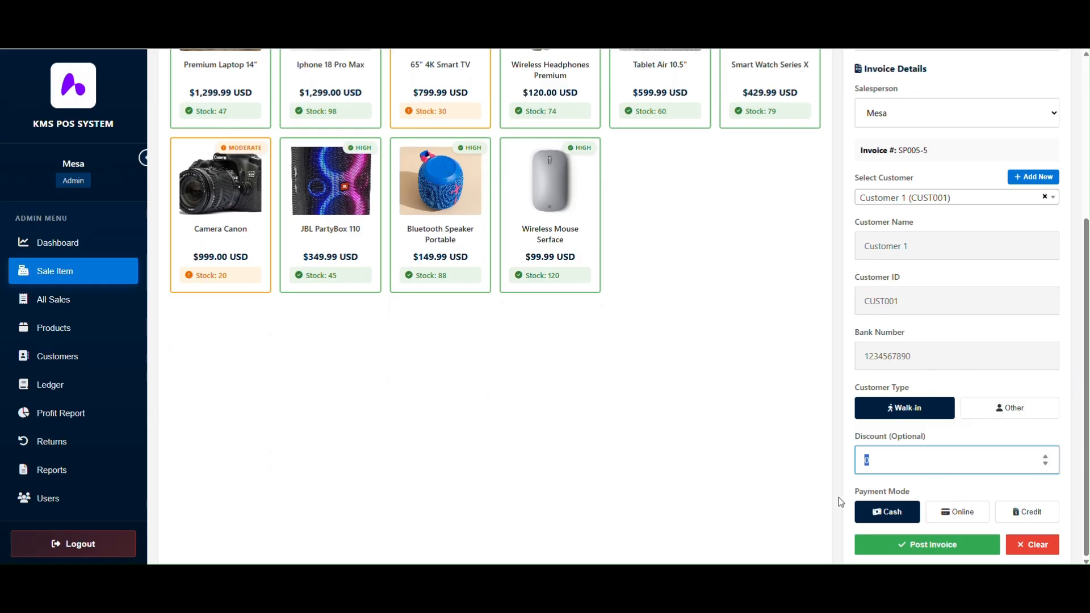
{"action": "type", "text": "98"}
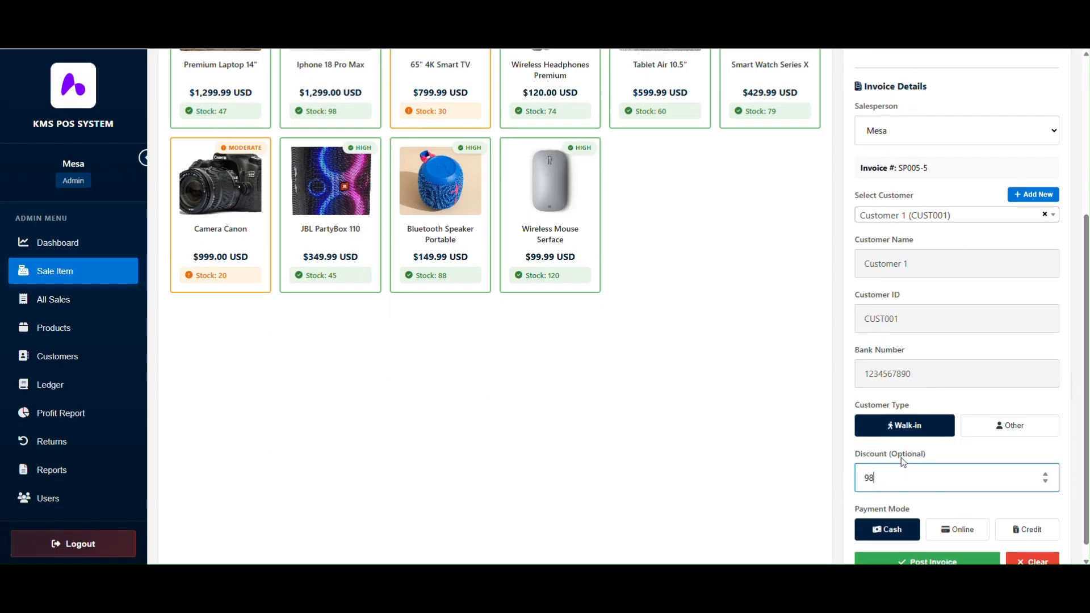
{"action": "scroll", "coordinate": [1087, 366], "scroll_direction": "up", "scroll_amount": 1}
{"action": "scroll", "coordinate": [1087, 366], "scroll_direction": "up", "scroll_amount": 4}
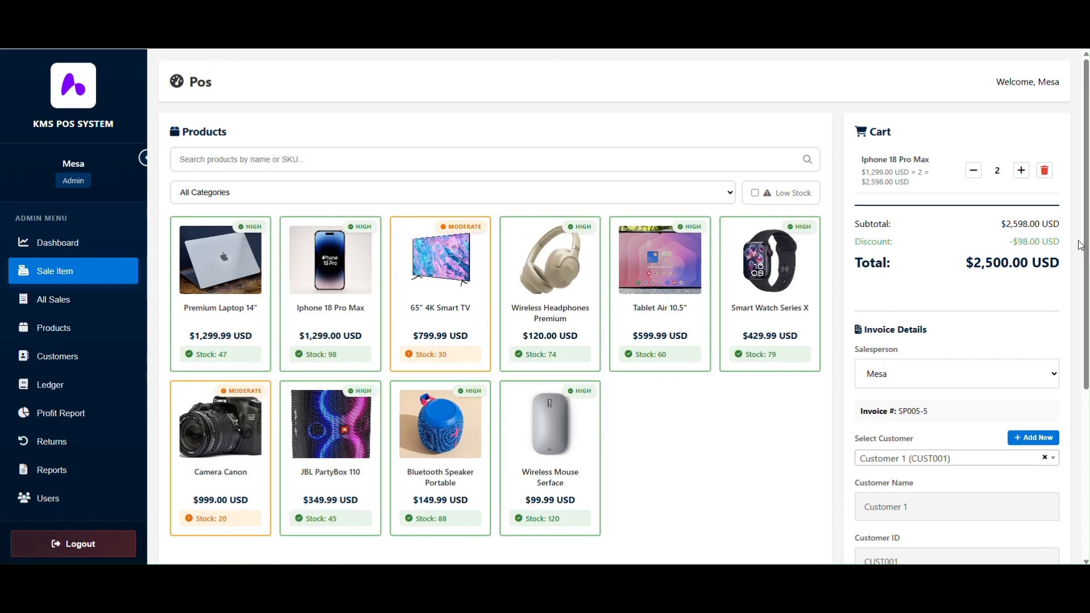
{"action": "left_click_drag", "start_coordinate": [1016, 244], "coordinate": [1053, 244]}
{"action": "scroll", "coordinate": [1084, 279], "scroll_direction": "down", "scroll_amount": 1}
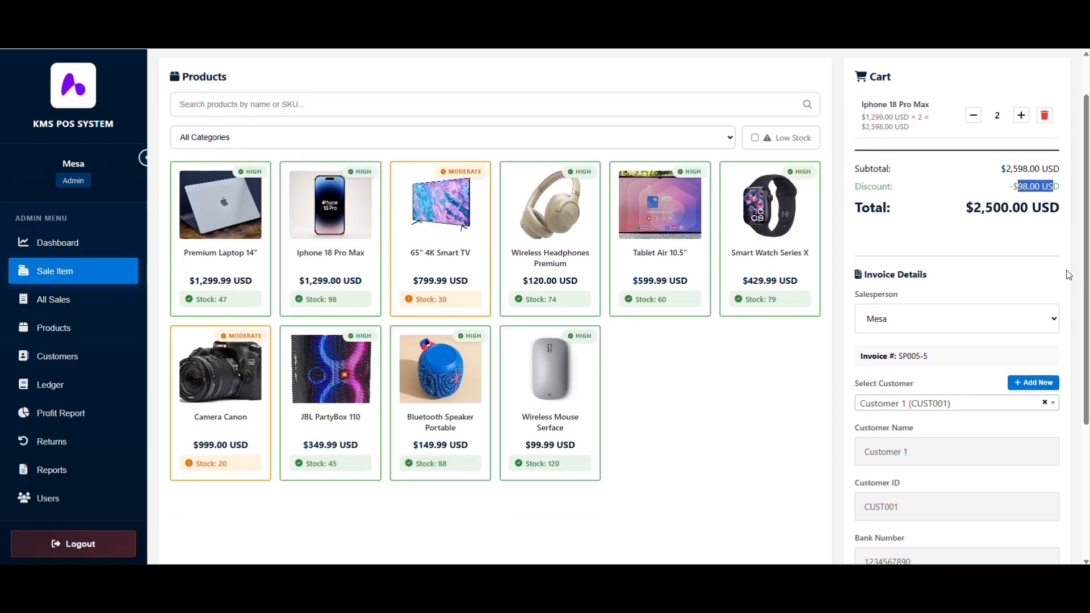
{"action": "scroll", "coordinate": [1087, 233], "scroll_direction": "down", "scroll_amount": 4}
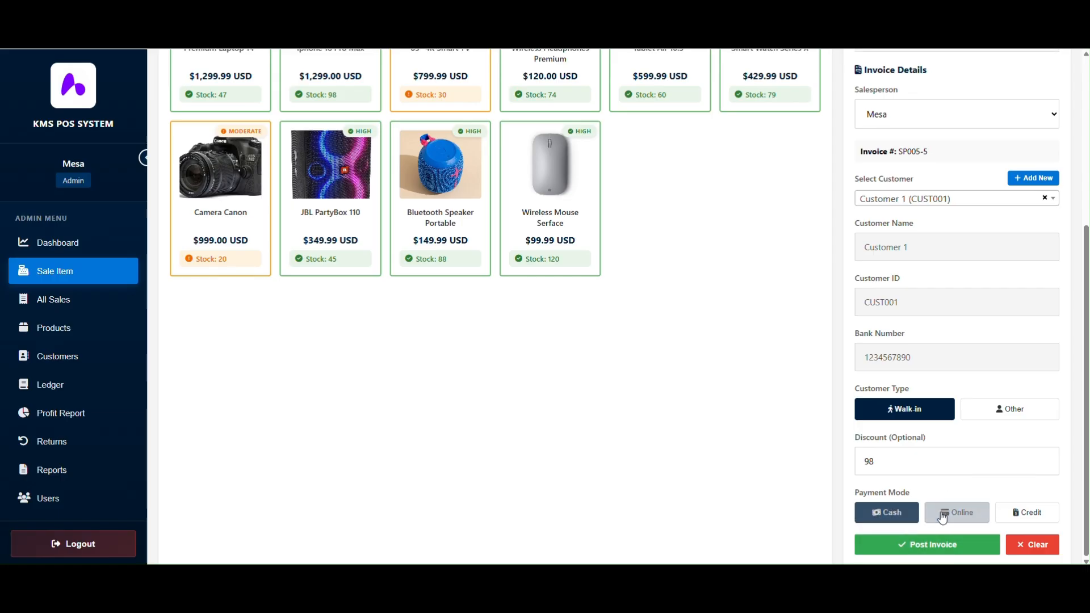
{"action": "left_click", "coordinate": [944, 513]}
{"action": "left_click", "coordinate": [887, 513]}
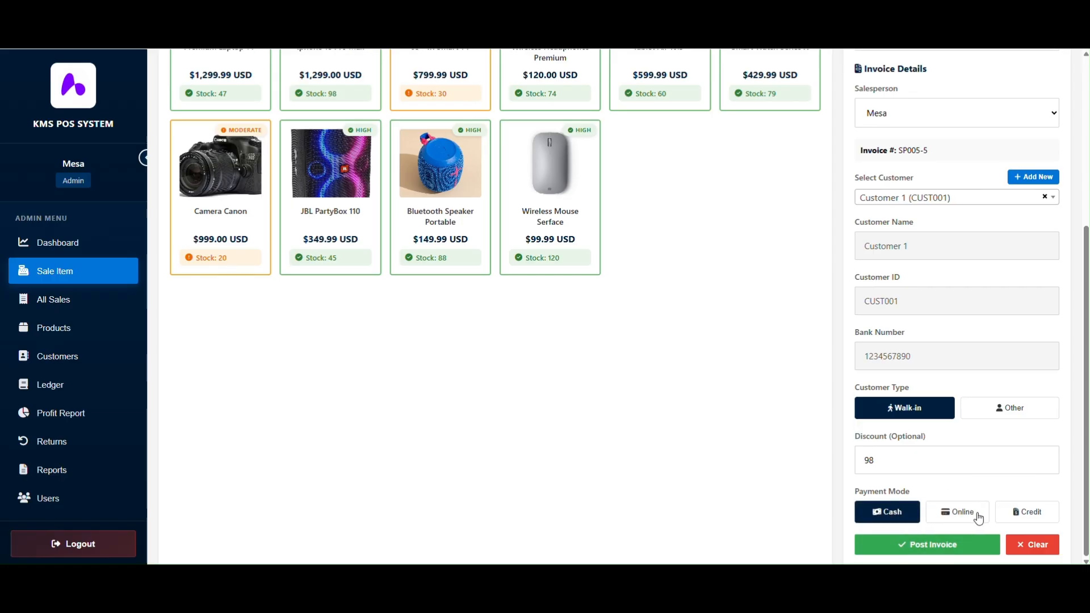
- Post the invoice and review the SP005-5 cash receipt totalling $2,500.00
{"action": "left_click", "coordinate": [908, 545]}
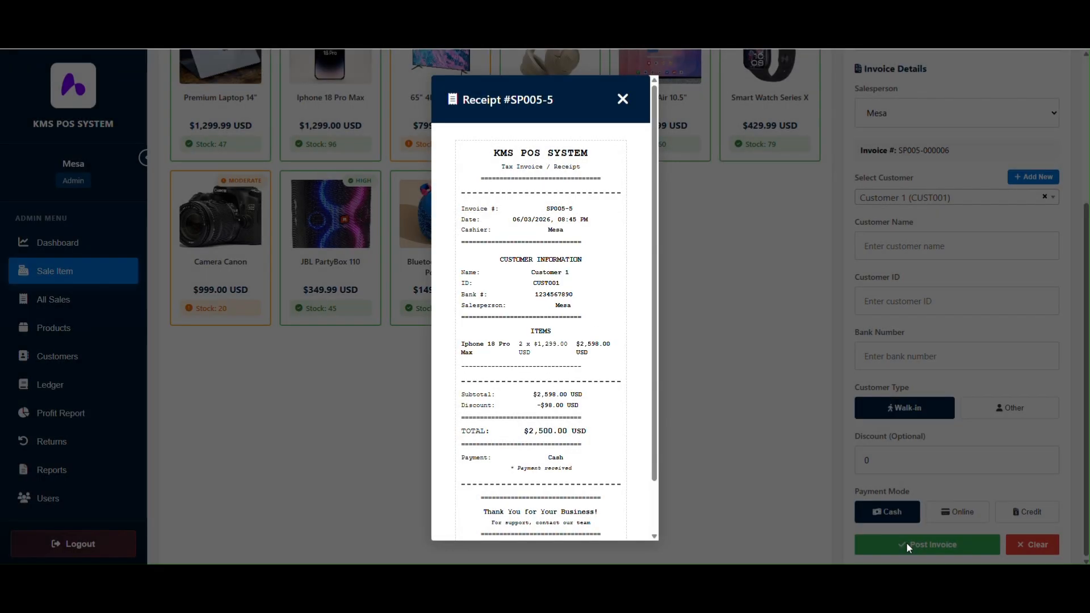
{"action": "scroll", "coordinate": [664, 227], "scroll_direction": "down", "scroll_amount": 1}
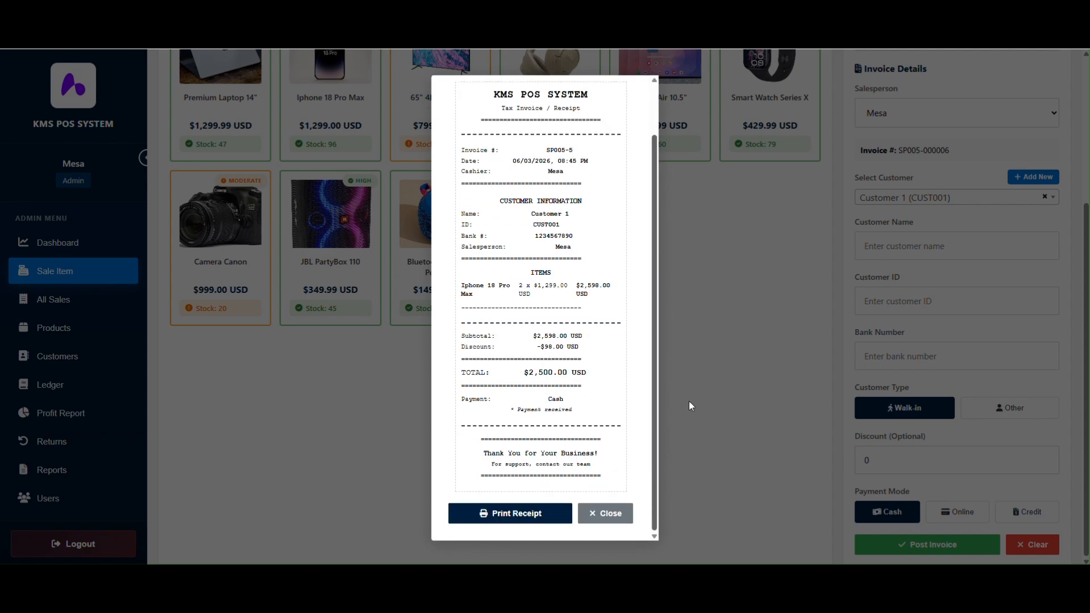
{"action": "scroll", "coordinate": [662, 357], "scroll_direction": "up", "scroll_amount": 1}
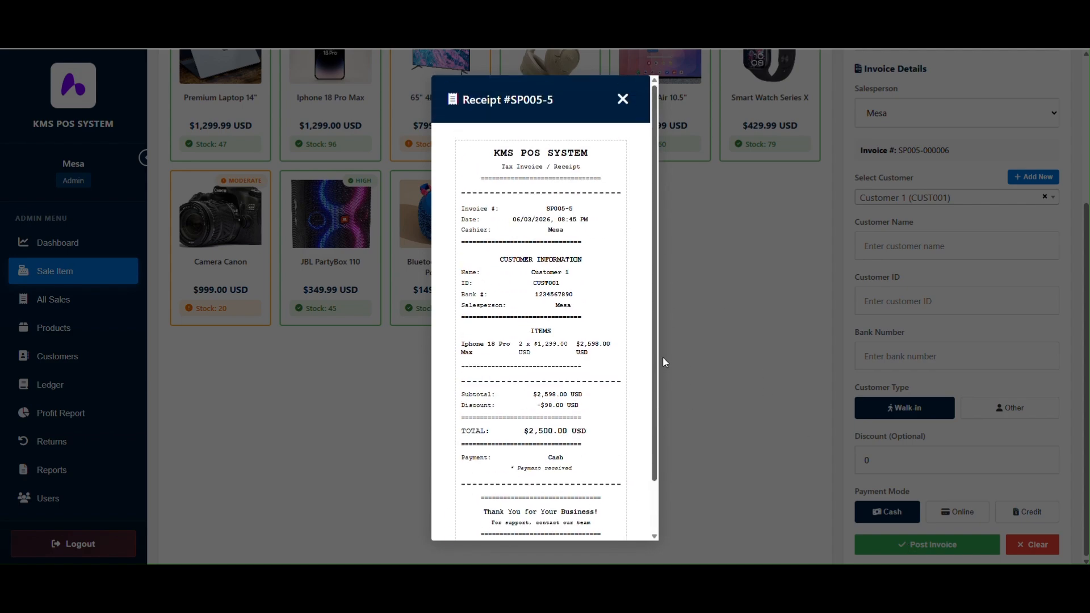
{"action": "scroll", "coordinate": [655, 406], "scroll_direction": "down", "scroll_amount": 1}
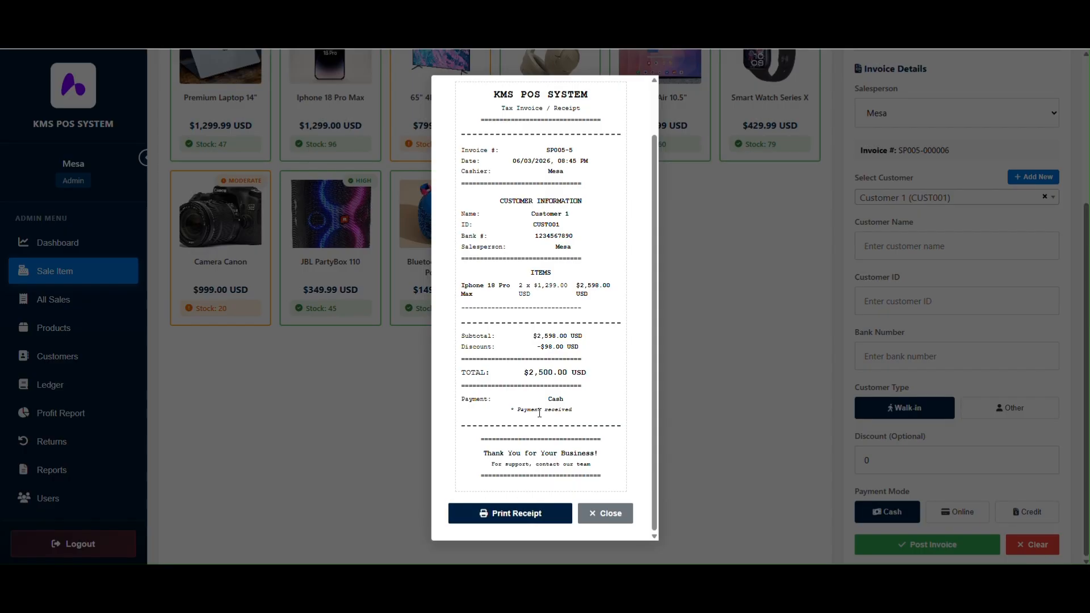
- Print the SP005-5 receipt, close the print dialog and view All Sales
{"action": "left_click", "coordinate": [533, 512]}
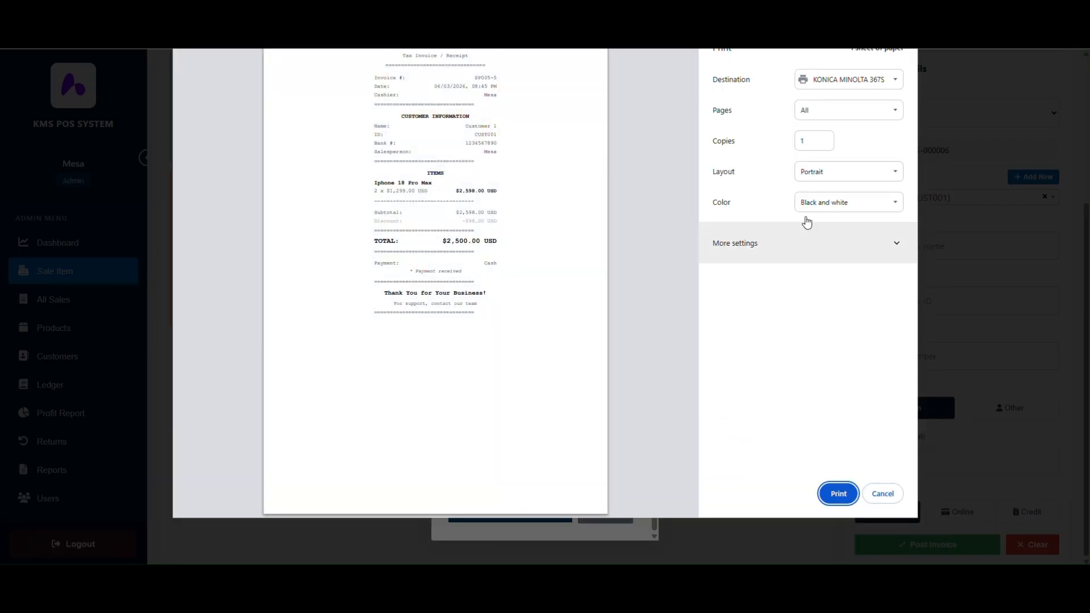
{"action": "key", "text": "Escape"}
{"action": "left_click", "coordinate": [64, 305]}
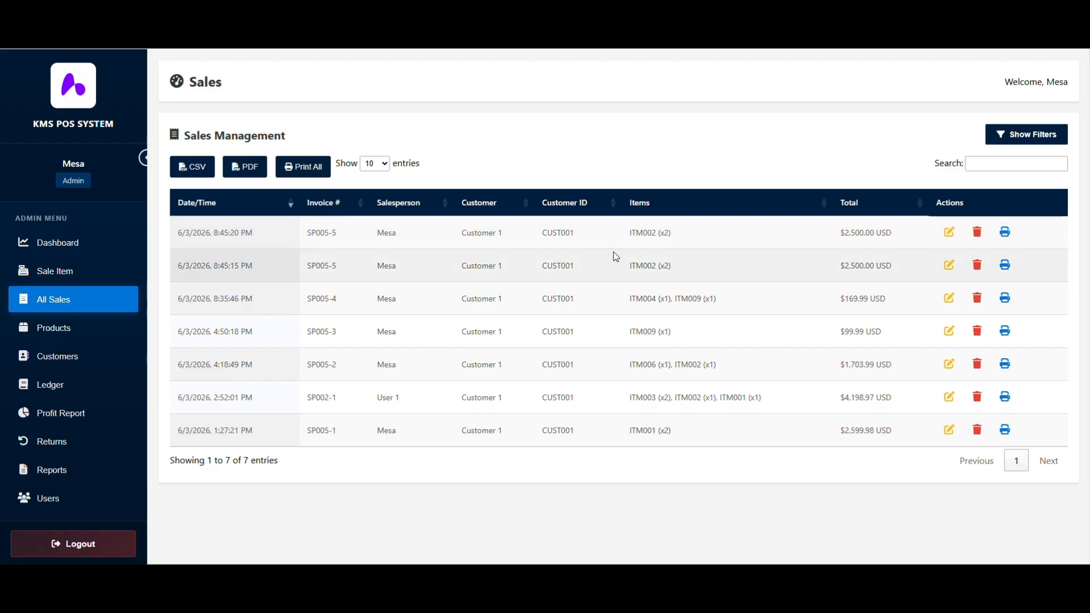
{"action": "left_click", "coordinate": [1006, 234]}
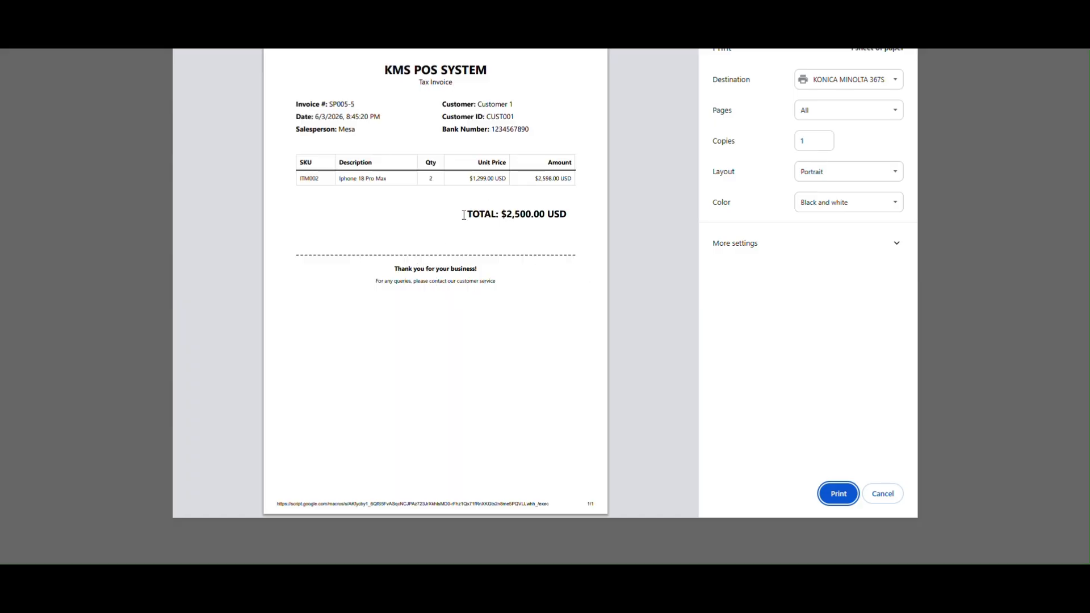
{"action": "left_click_drag", "start_coordinate": [464, 215], "coordinate": [559, 217]}
{"action": "left_click", "coordinate": [504, 278]}
{"action": "double_click", "coordinate": [433, 179]}
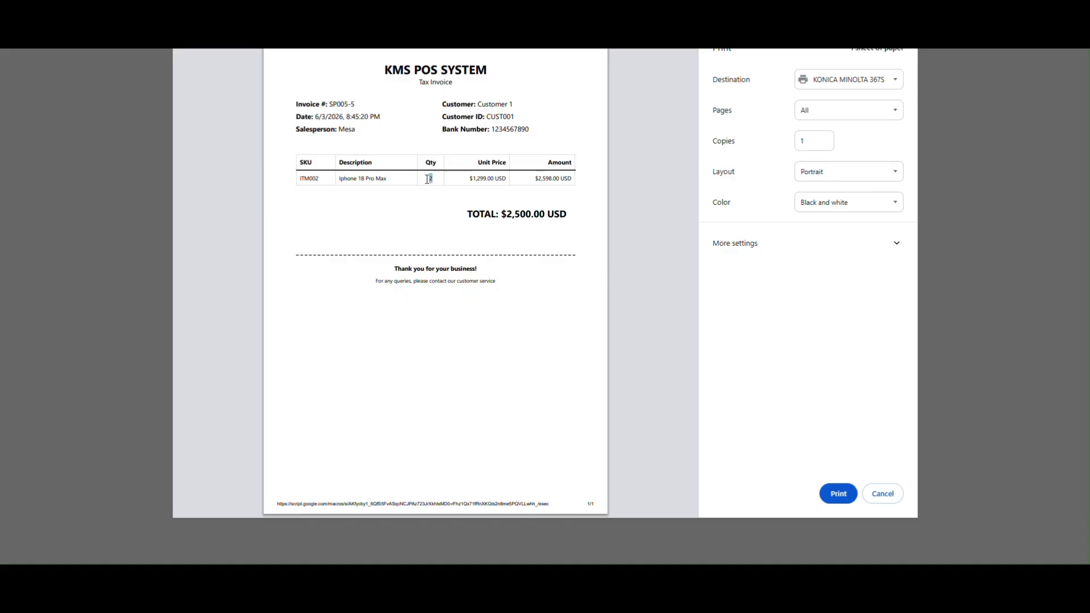
{"action": "double_click", "coordinate": [484, 179]}
{"action": "double_click", "coordinate": [546, 178]}
{"action": "left_click", "coordinate": [531, 249]}
{"action": "left_click", "coordinate": [891, 499]}
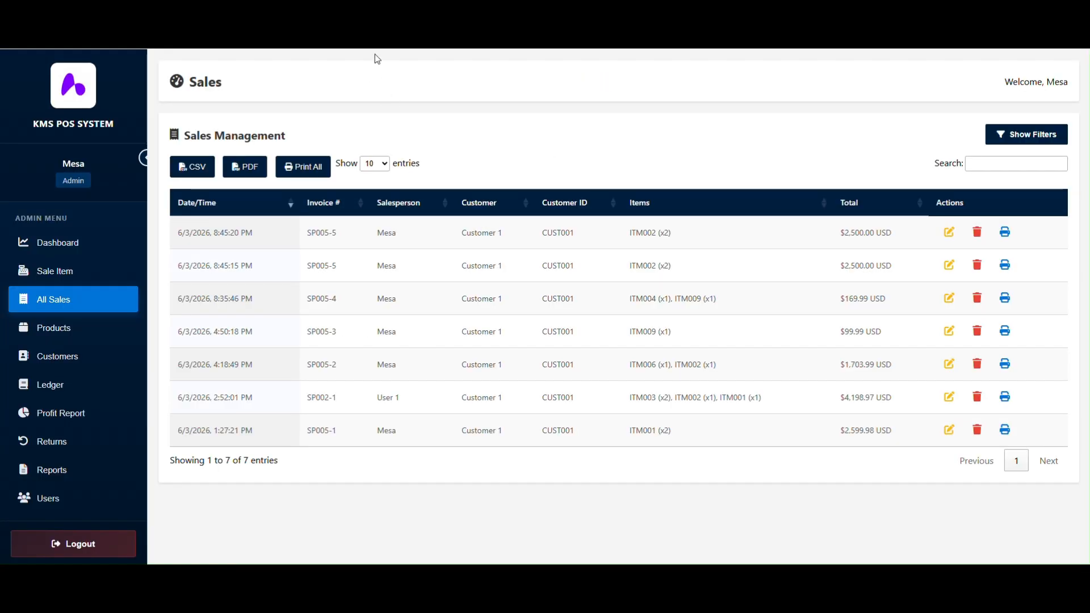
- Review the Profit Report filtered to Today, then go to Returns Management
{"action": "left_click", "coordinate": [94, 420]}
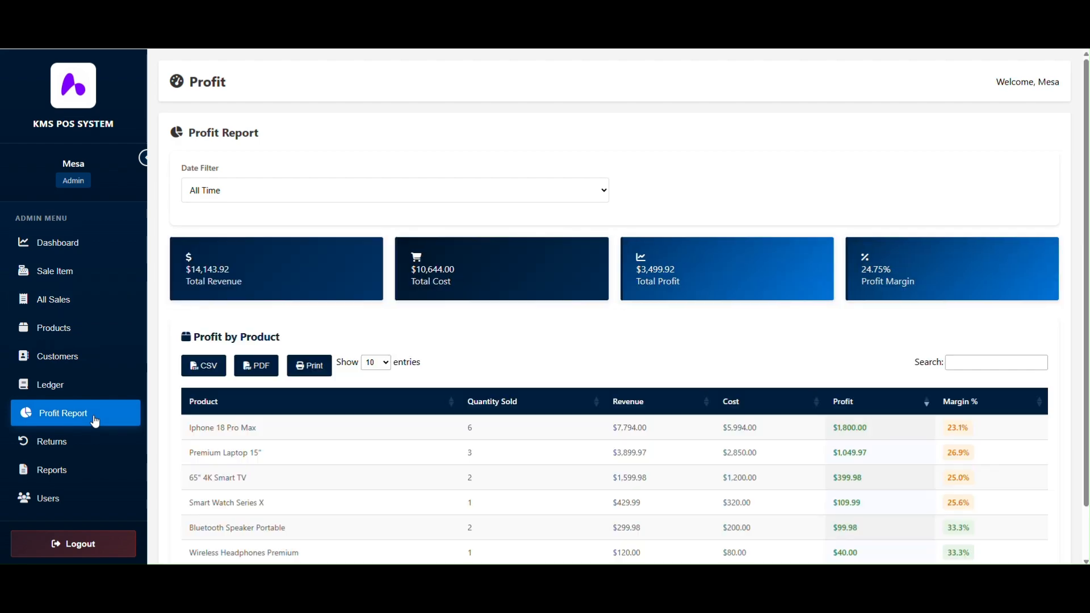
{"action": "scroll", "coordinate": [785, 348], "scroll_direction": "down", "scroll_amount": 1}
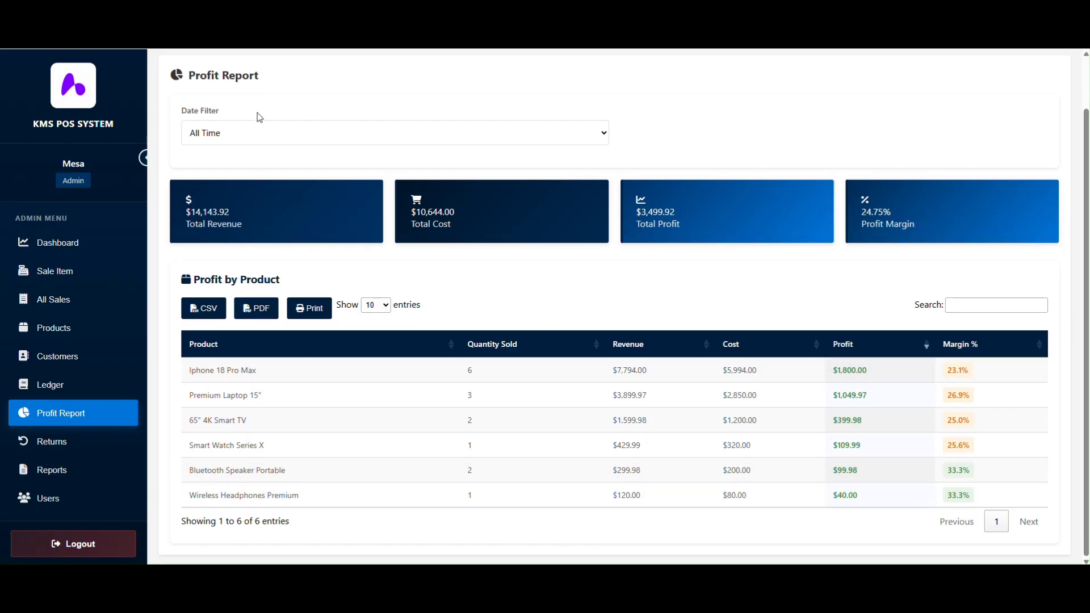
{"action": "left_click", "coordinate": [247, 139]}
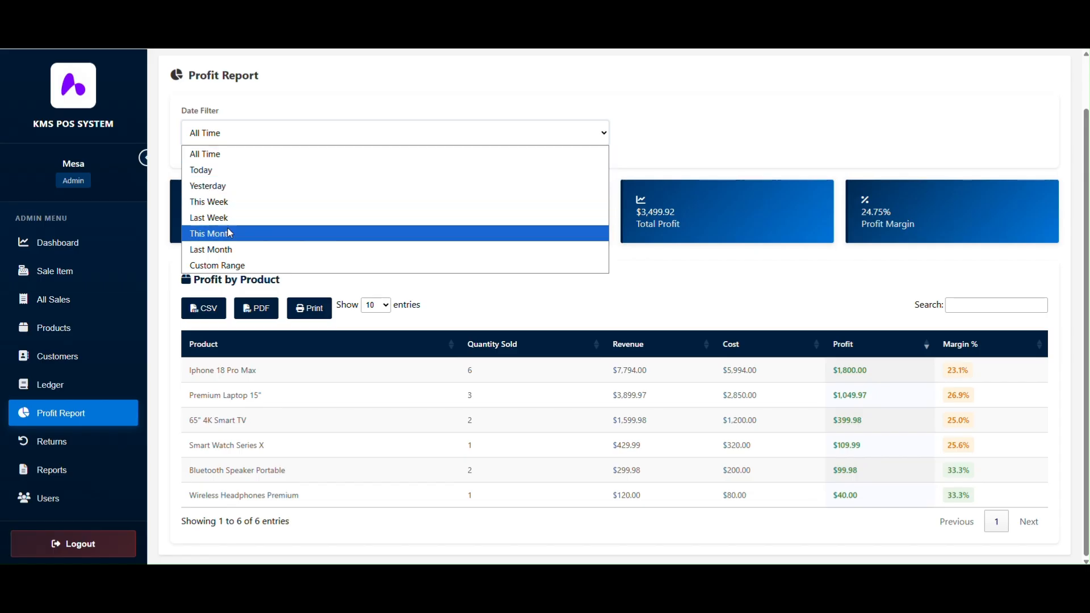
{"action": "left_click", "coordinate": [219, 167]}
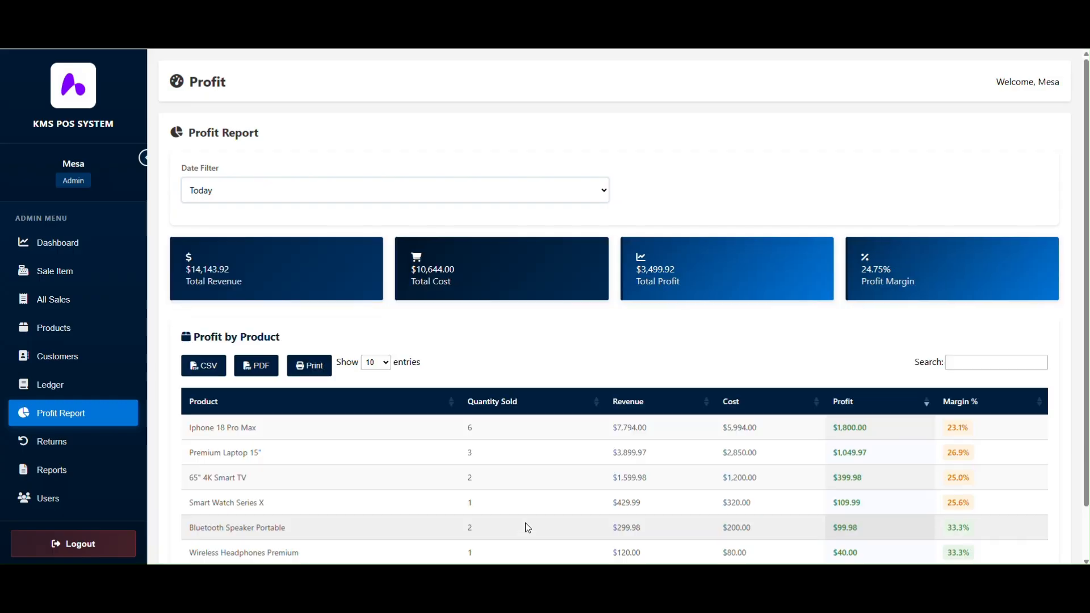
{"action": "scroll", "coordinate": [1087, 446], "scroll_direction": "down", "scroll_amount": 1}
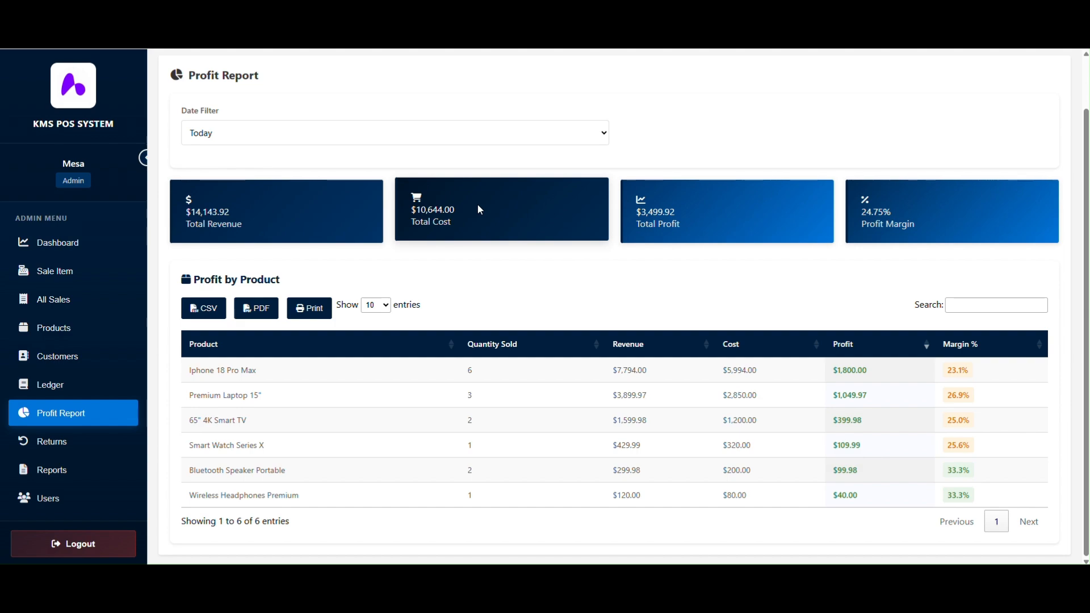
{"action": "left_click", "coordinate": [49, 451]}
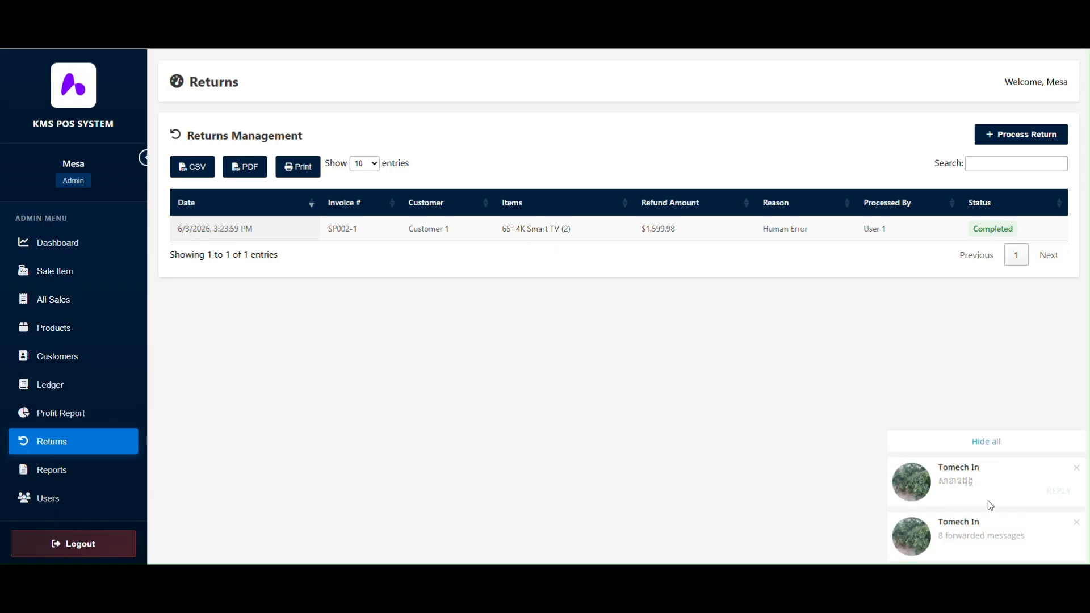
- Hide all notifications and open the Process Return dialog
{"action": "left_click", "coordinate": [990, 443]}
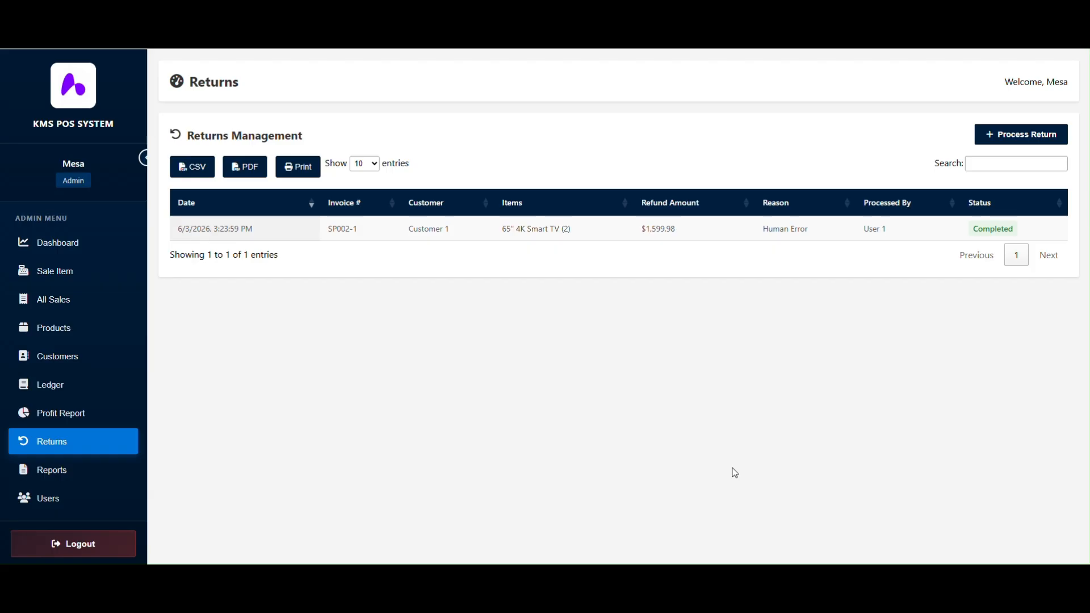
{"action": "left_click", "coordinate": [1028, 135]}
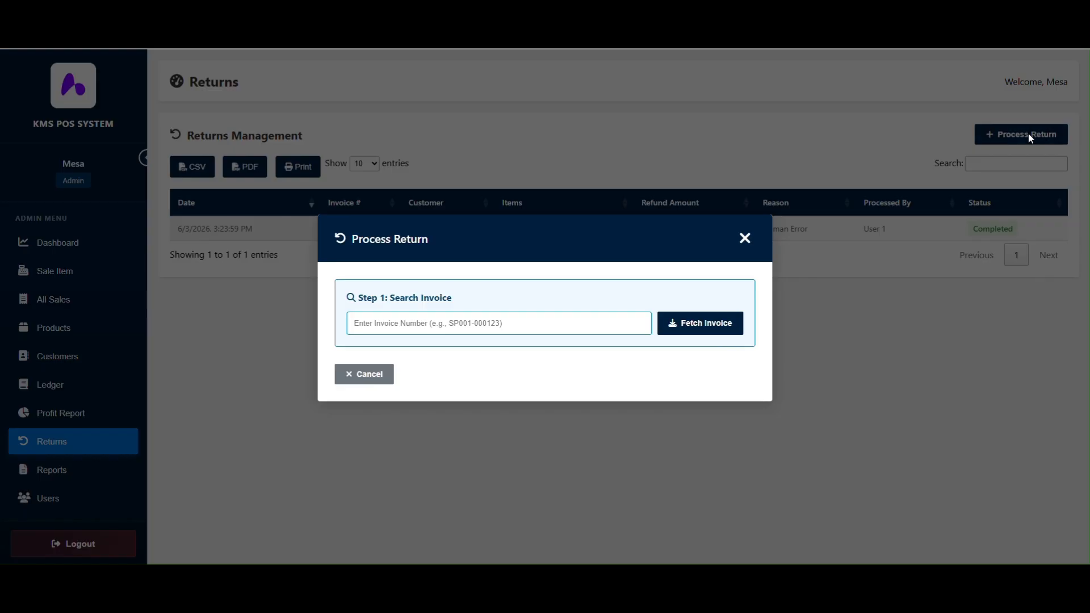
- Fetch invoice SP005-5 into the return form
{"action": "left_click", "coordinate": [526, 324]}
{"action": "type", "text": "SP005-5"}
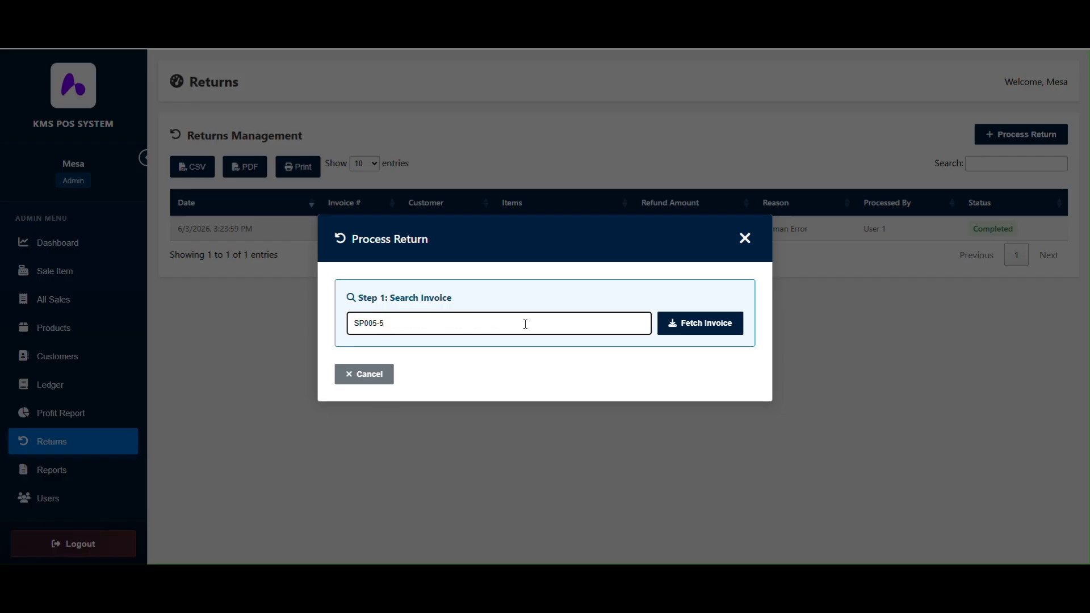
{"action": "left_click", "coordinate": [713, 323]}
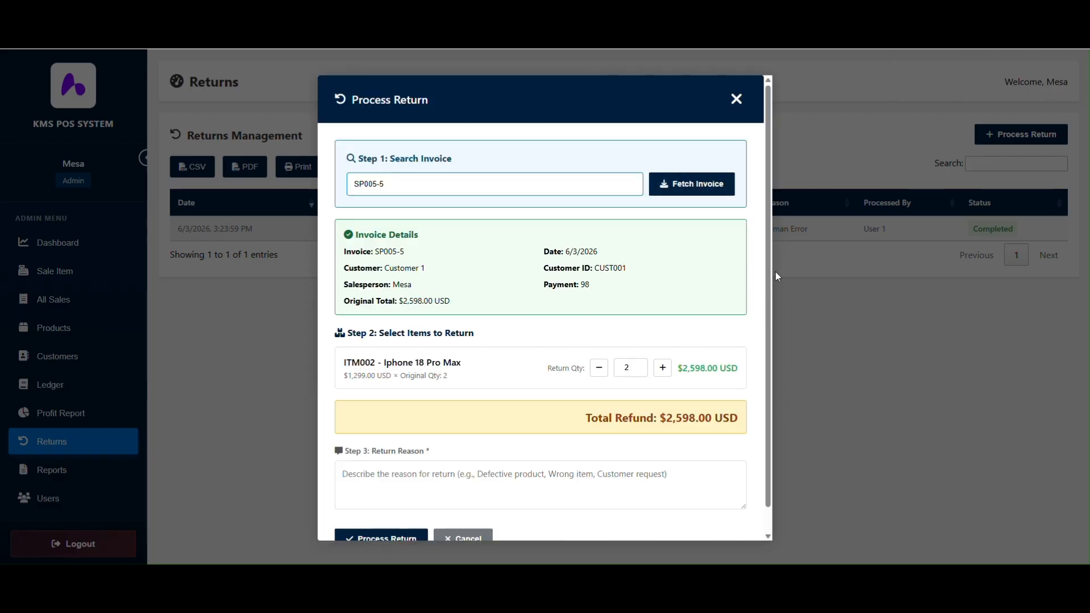
- Lower the Iphone 18 Pro Max Return Qty from 2 to 1, bringing the refund to $1,299.00 USD
{"action": "left_click_drag", "start_coordinate": [768, 272], "coordinate": [774, 381]}
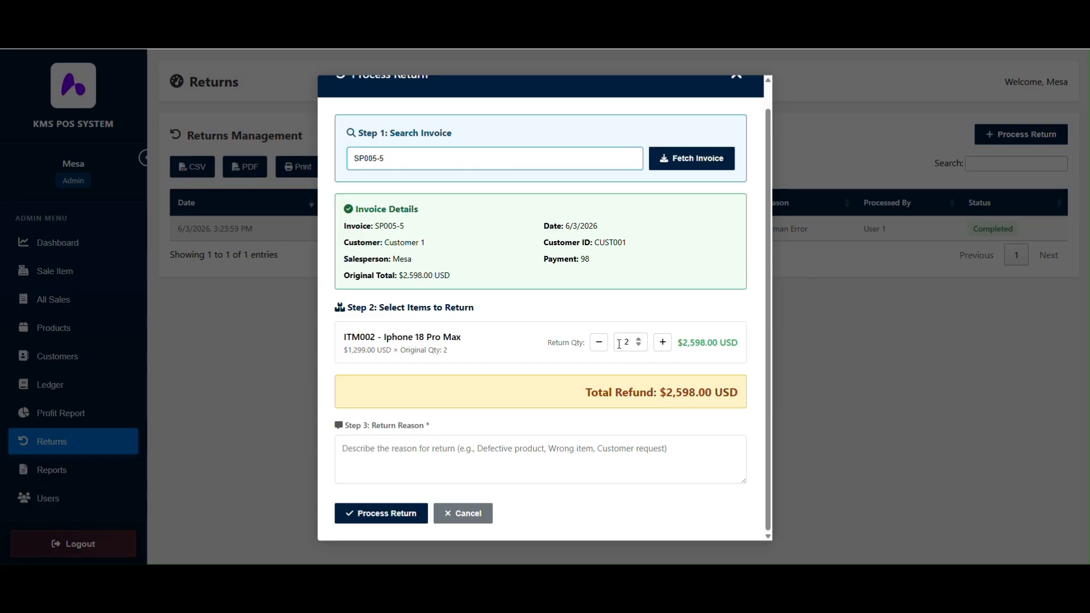
{"action": "left_click", "coordinate": [598, 342]}
{"action": "left_click", "coordinate": [662, 343]}
{"action": "left_click", "coordinate": [600, 344]}
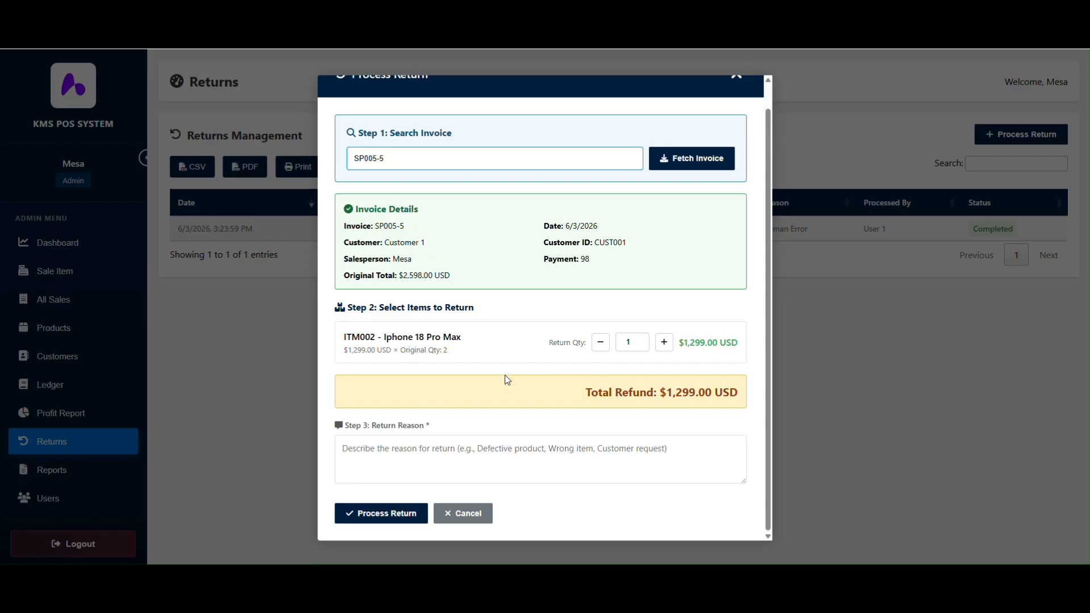
{"action": "left_click", "coordinate": [424, 451]}
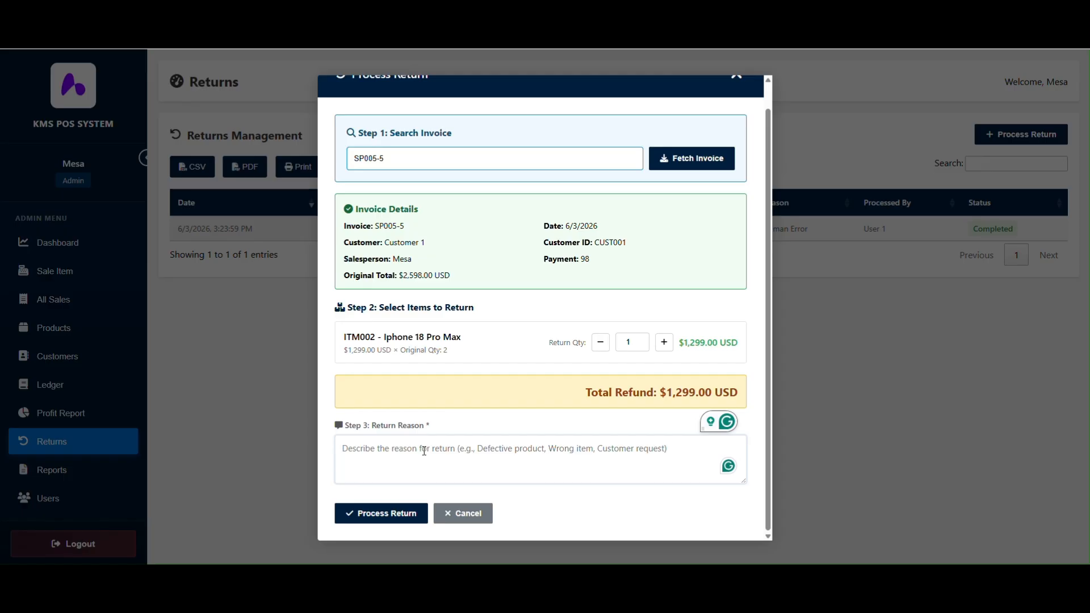
- Enter 'Customer request return' as the return reason and process the one-unit return
{"action": "type", "text": "Custome"}
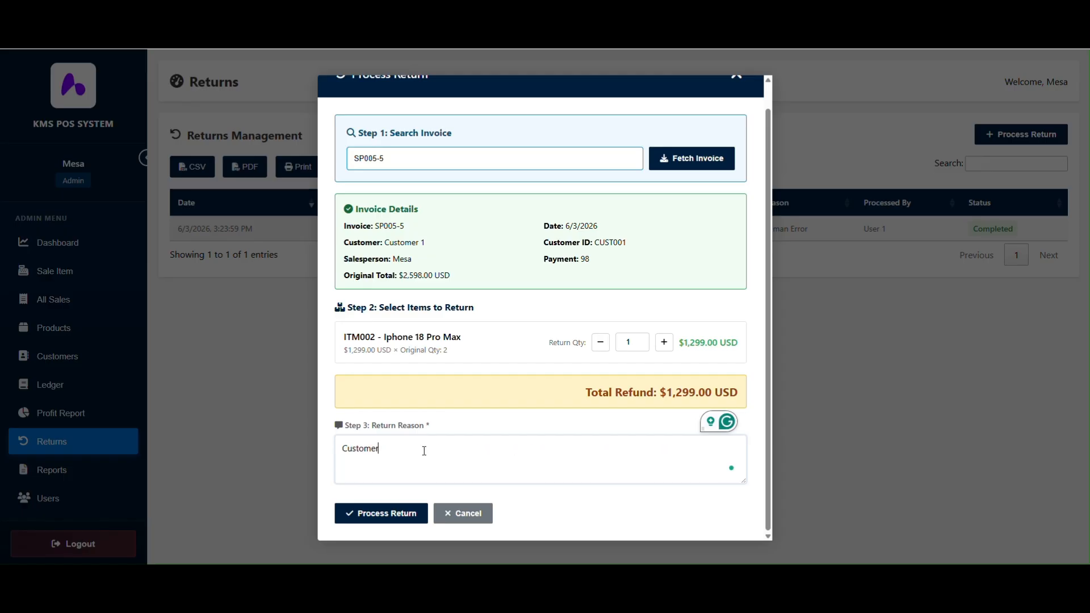
{"action": "type", "text": "r reques"}
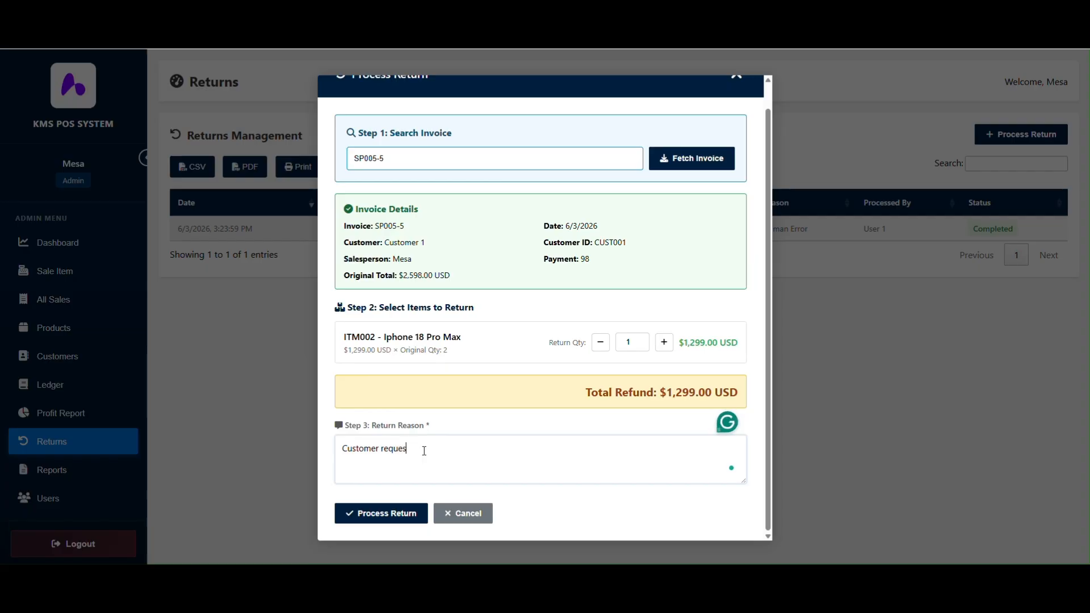
{"action": "type", "text": "t return"}
{"action": "left_click", "coordinate": [377, 514]}
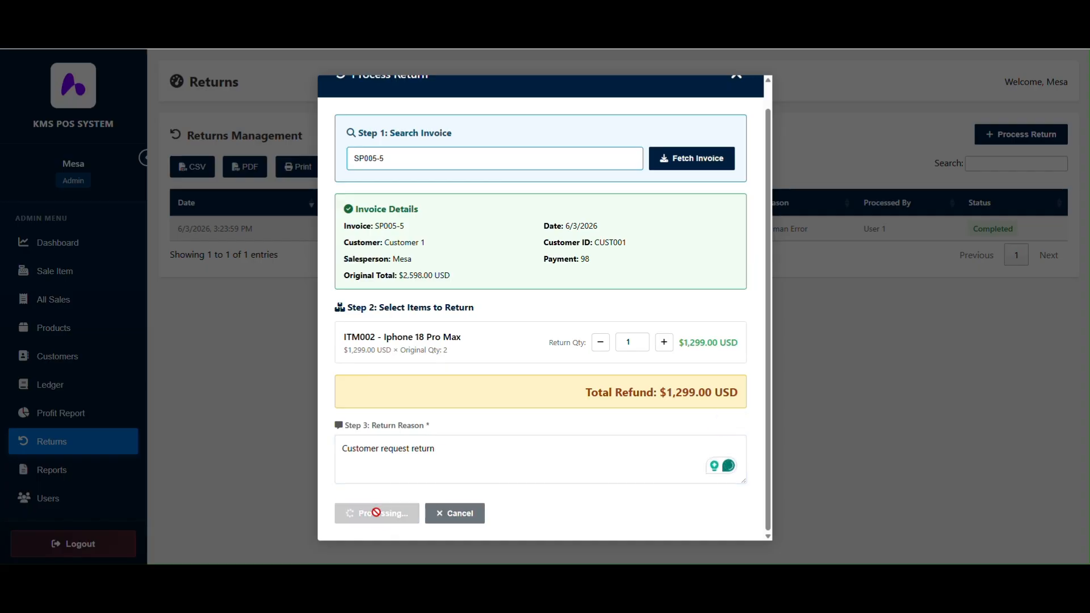